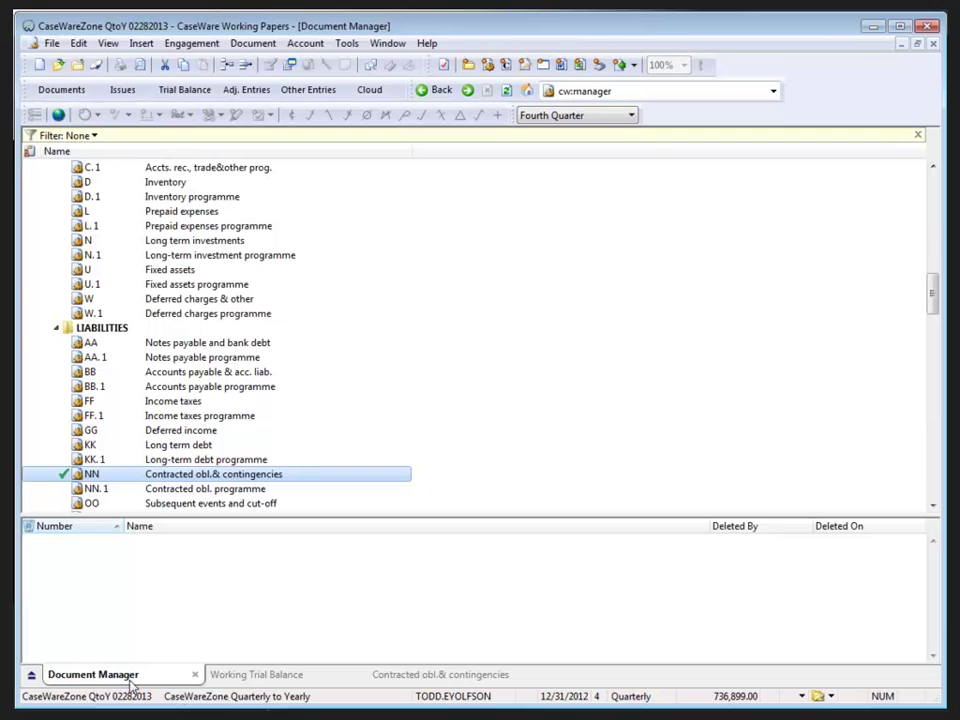
Allow deletion of split-up accounts with balances in the advanced options, leaving the unbalanced-message options off.
click(350, 46)
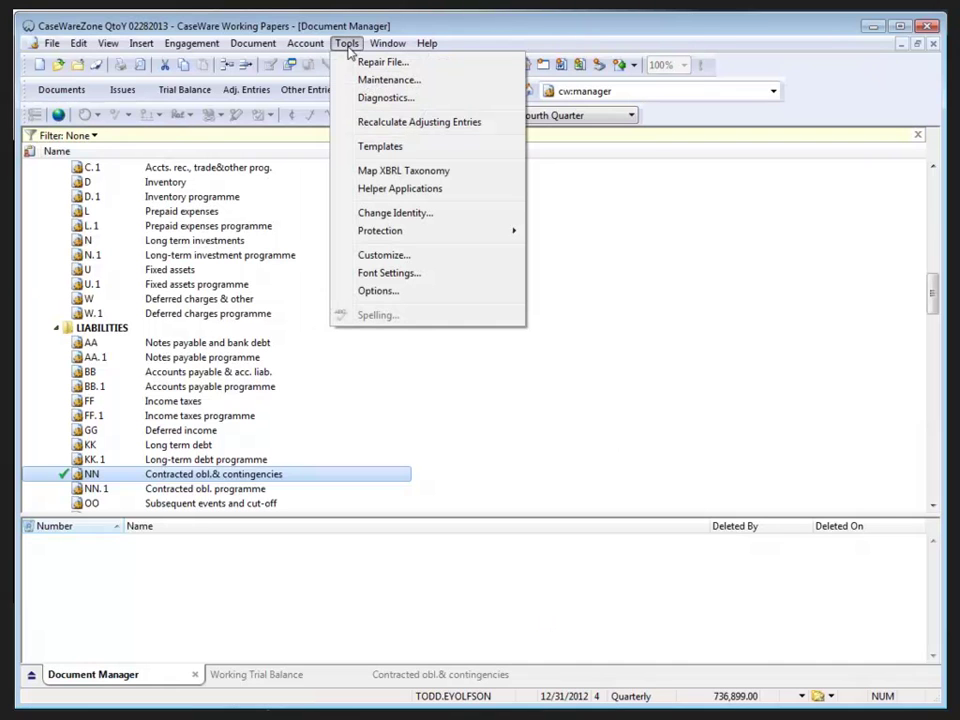
click(350, 290)
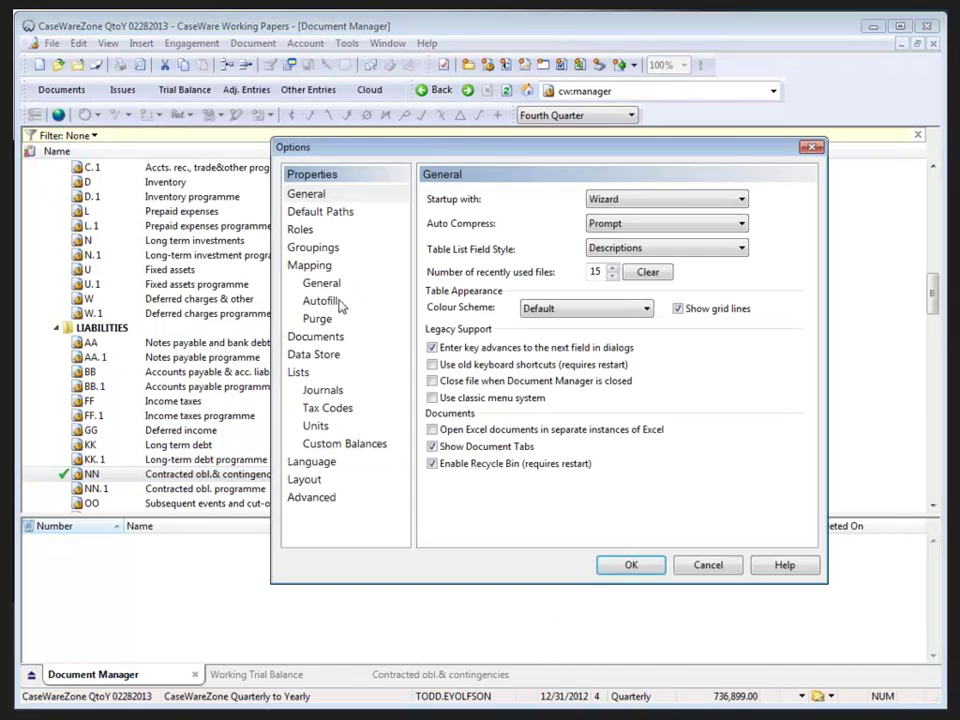
click(311, 497)
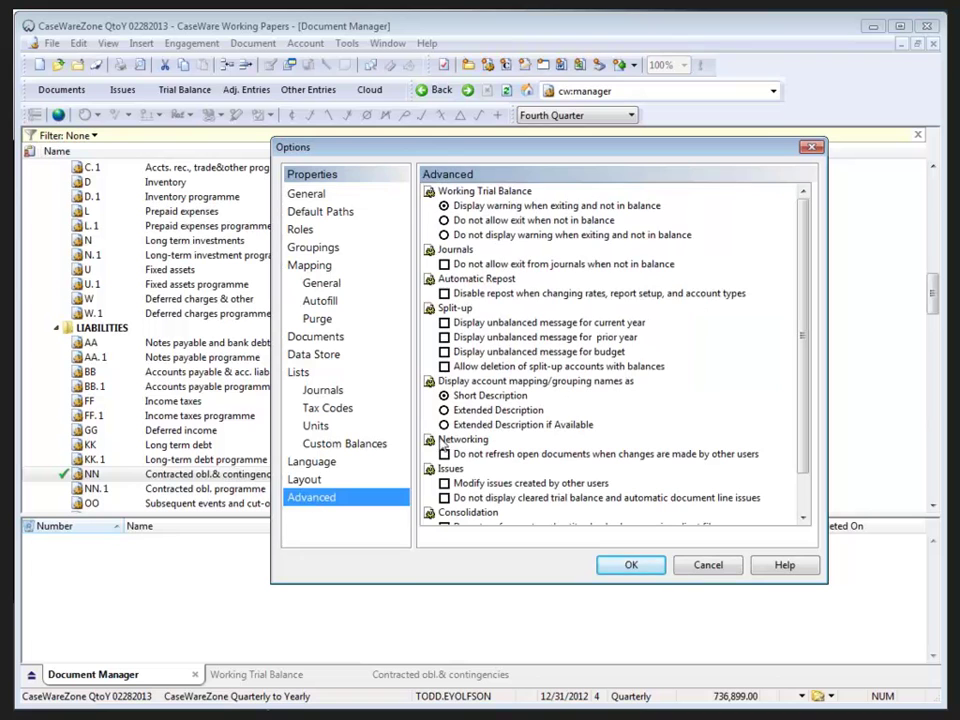
click(455, 309)
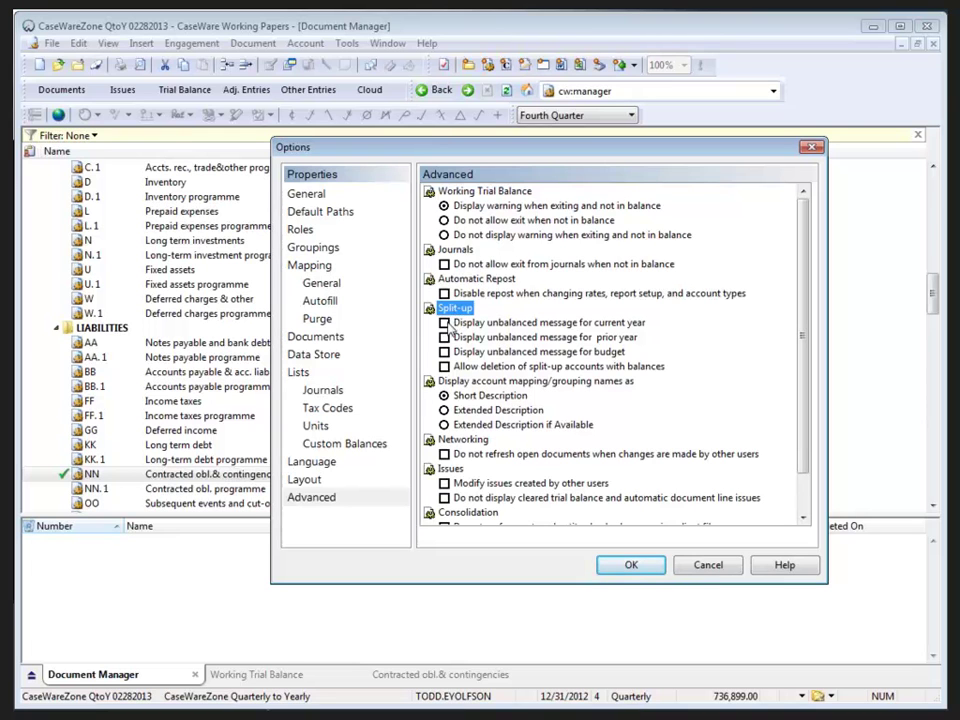
click(444, 323)
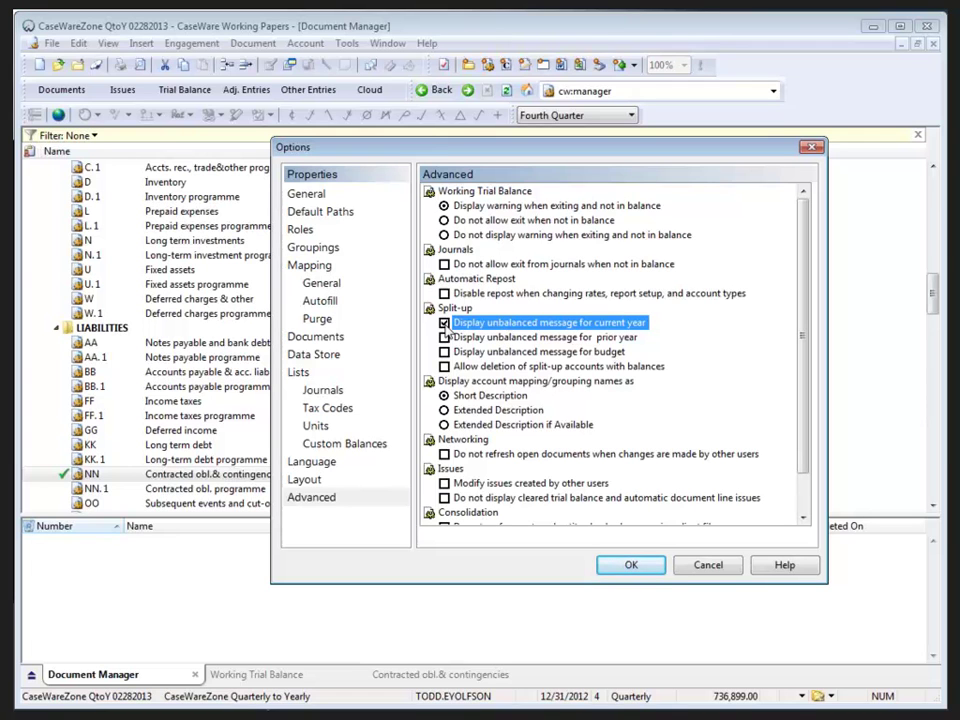
click(444, 323)
click(445, 367)
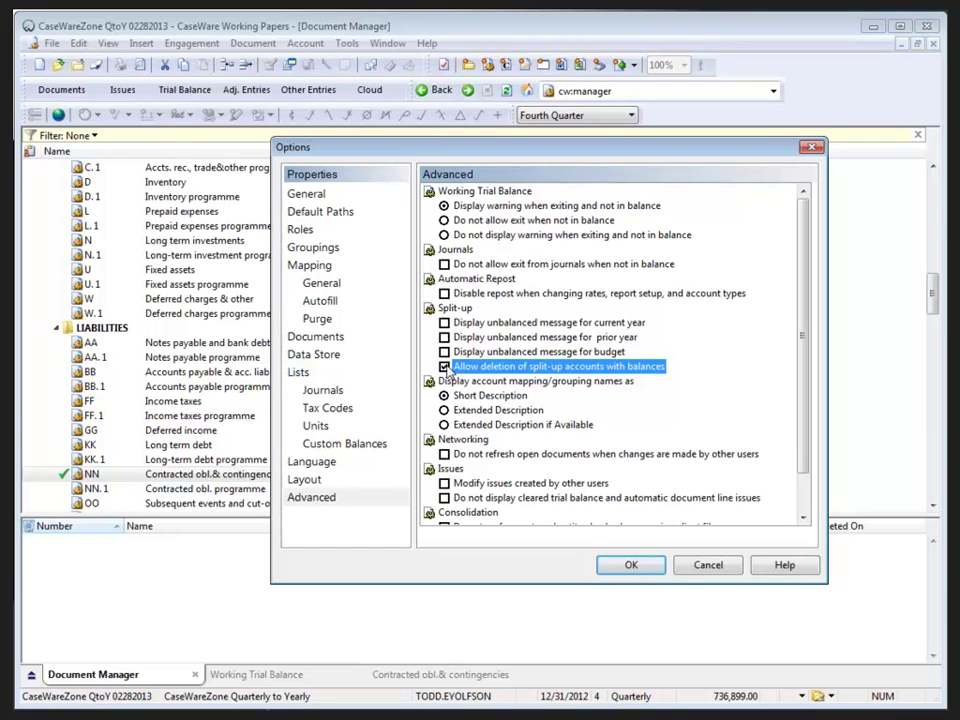
click(623, 569)
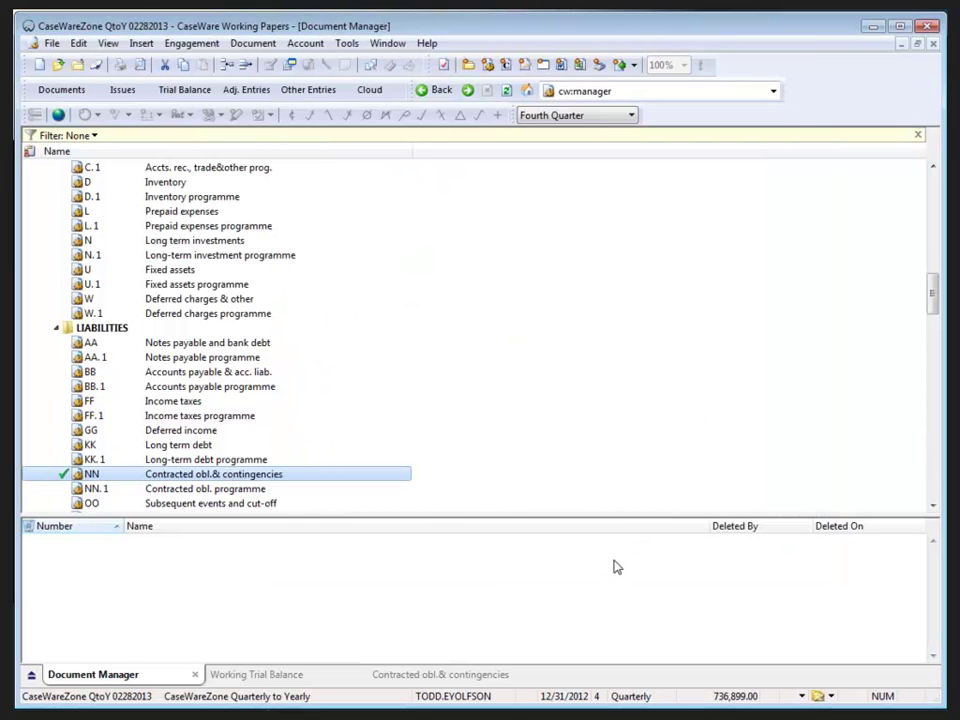
Open the split-up accounts of account 142 from the working trial balance and view the available reporting periods.
click(186, 91)
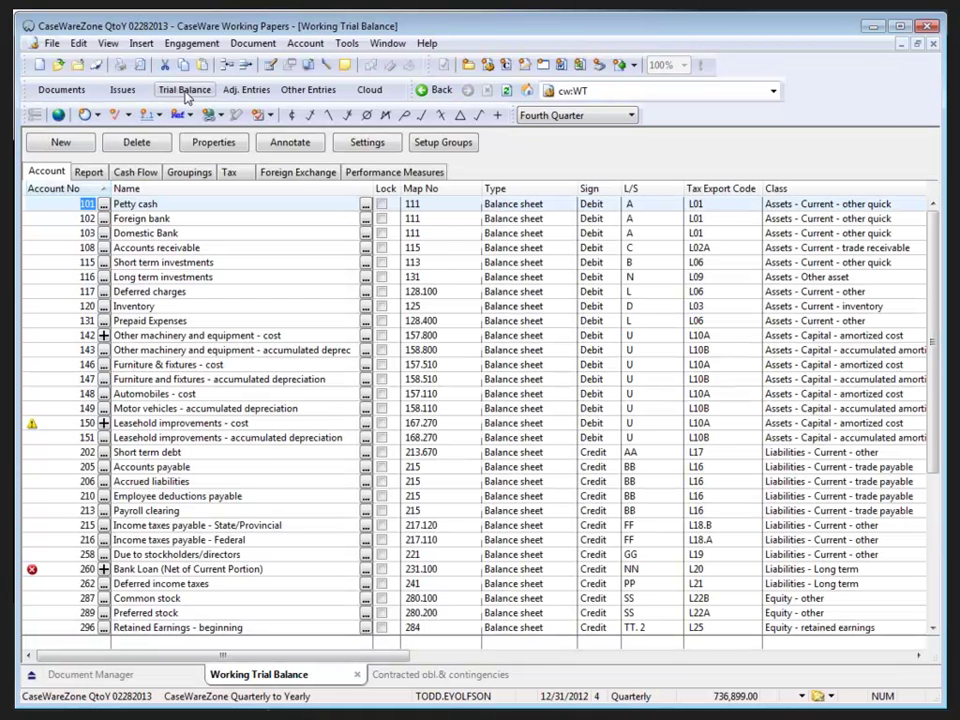
click(103, 336)
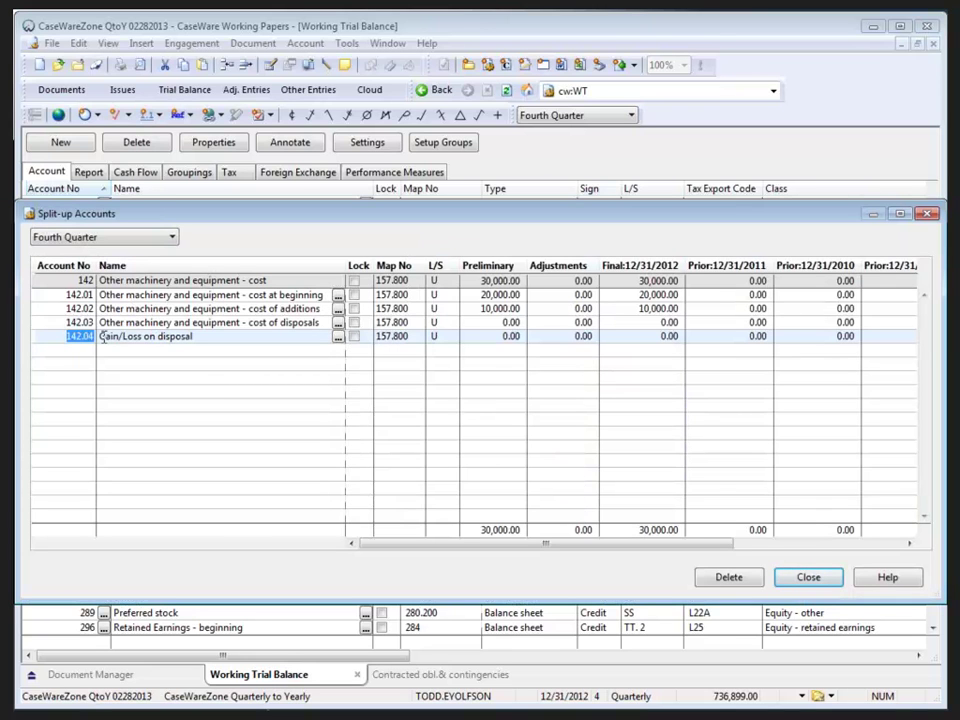
click(172, 237)
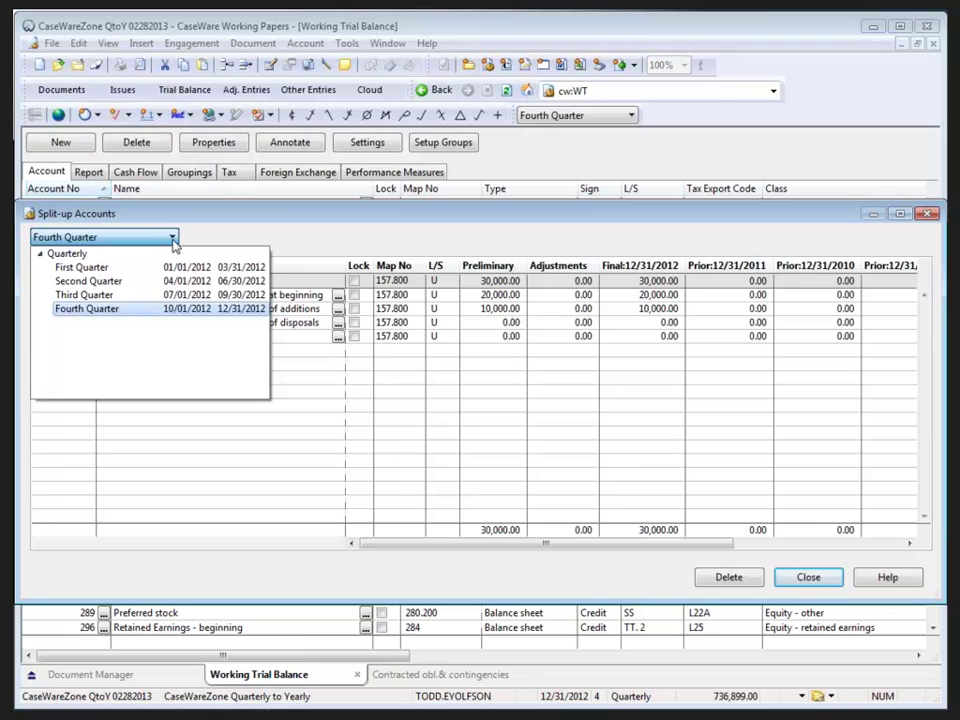
click(172, 239)
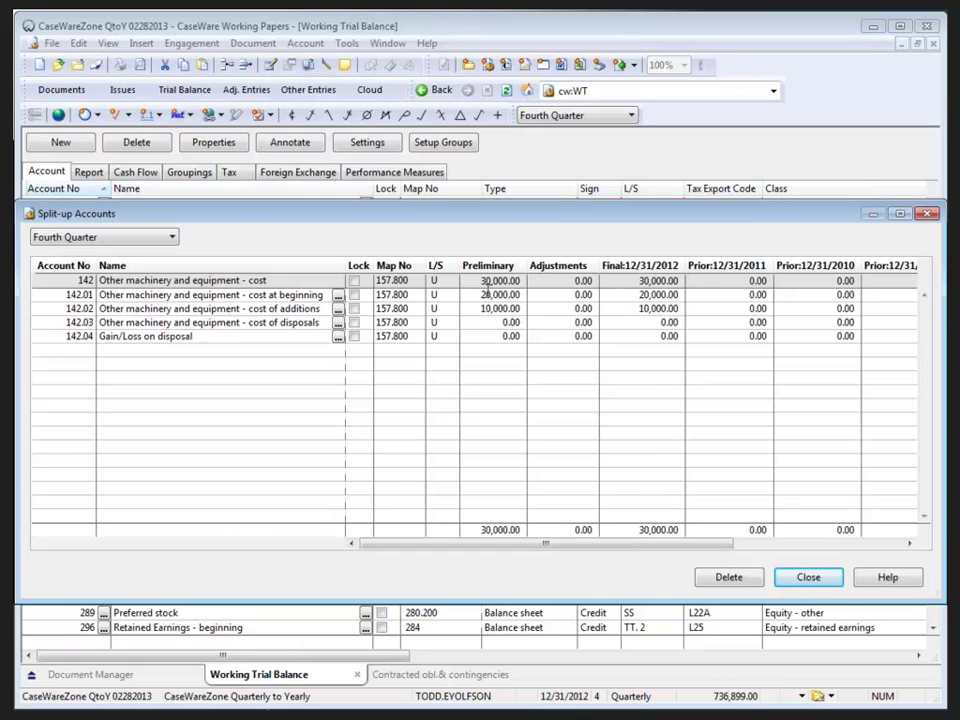
Add split-up account 142.05 named Gain/Loss on disposal under account 142 and delete it again.
click(52, 350)
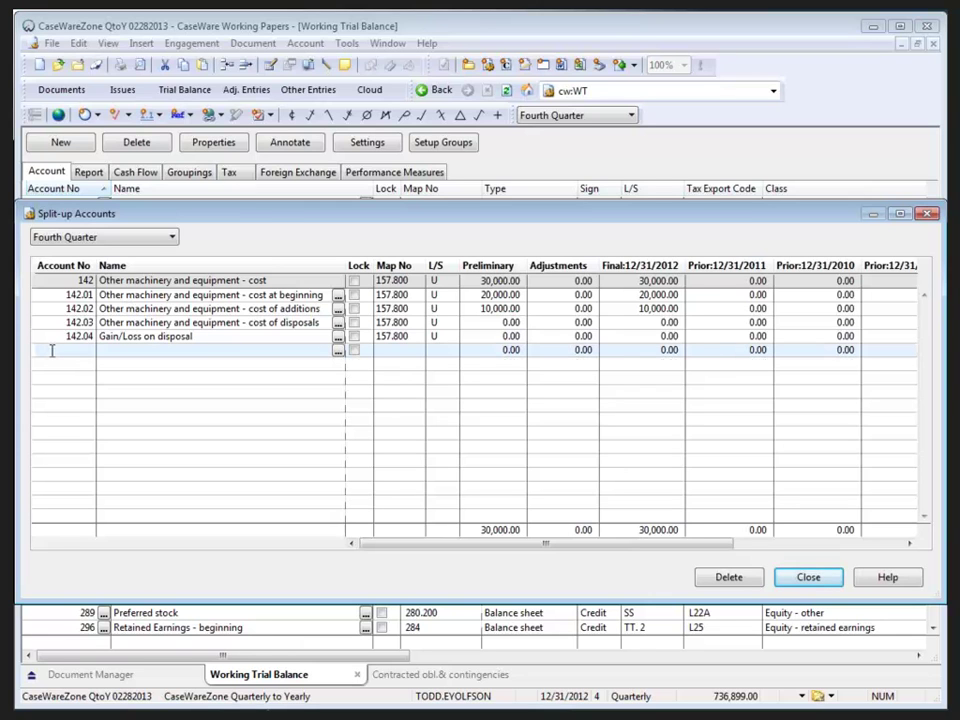
text(142.05)
key(Tab)
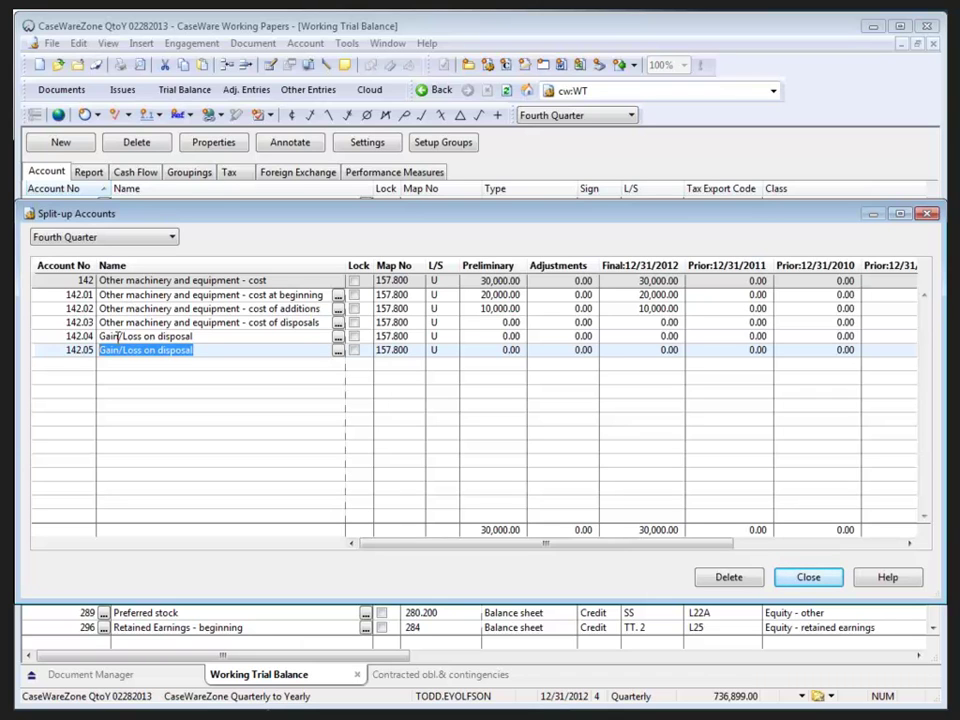
click(724, 579)
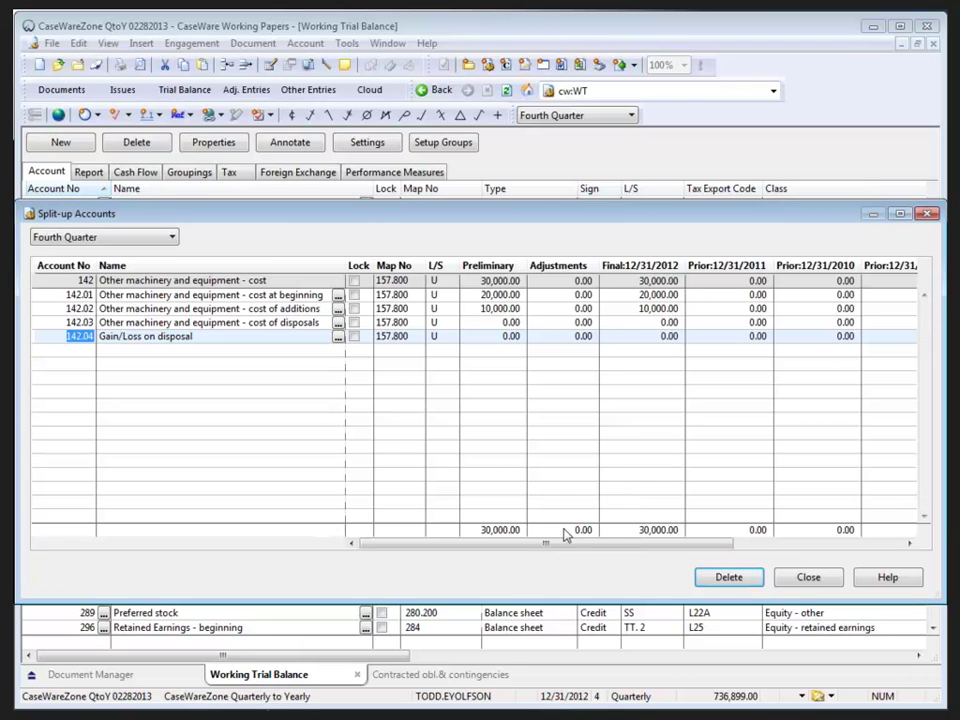
Examine the final 12/31/2012 balances of account 142's split-up accounts and return to the working trial balance.
drag(585, 543, 594, 553)
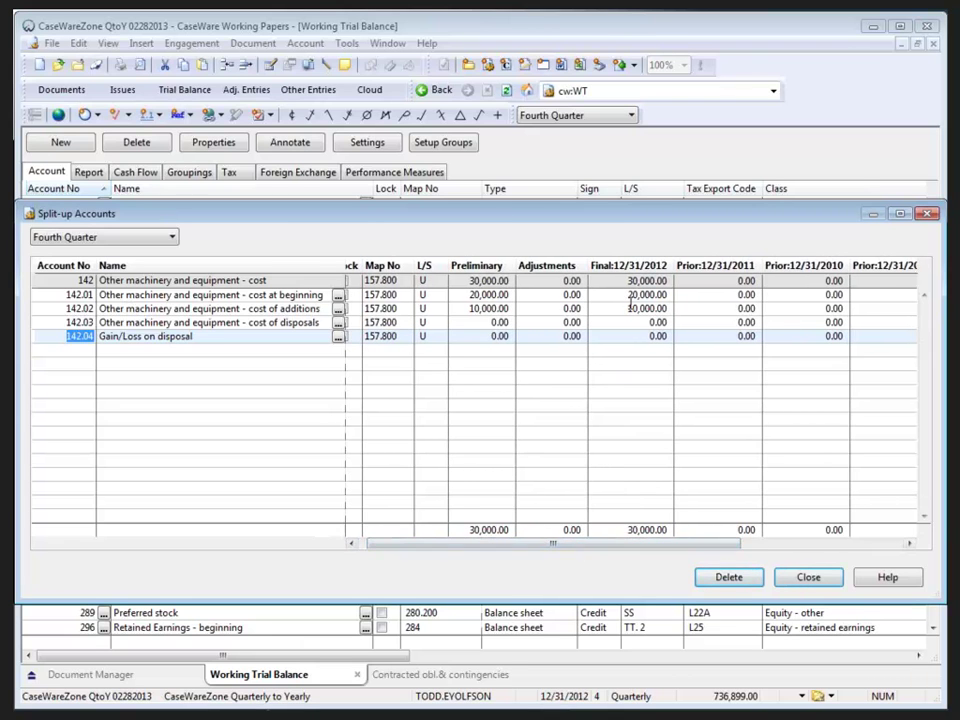
drag(627, 336, 627, 292)
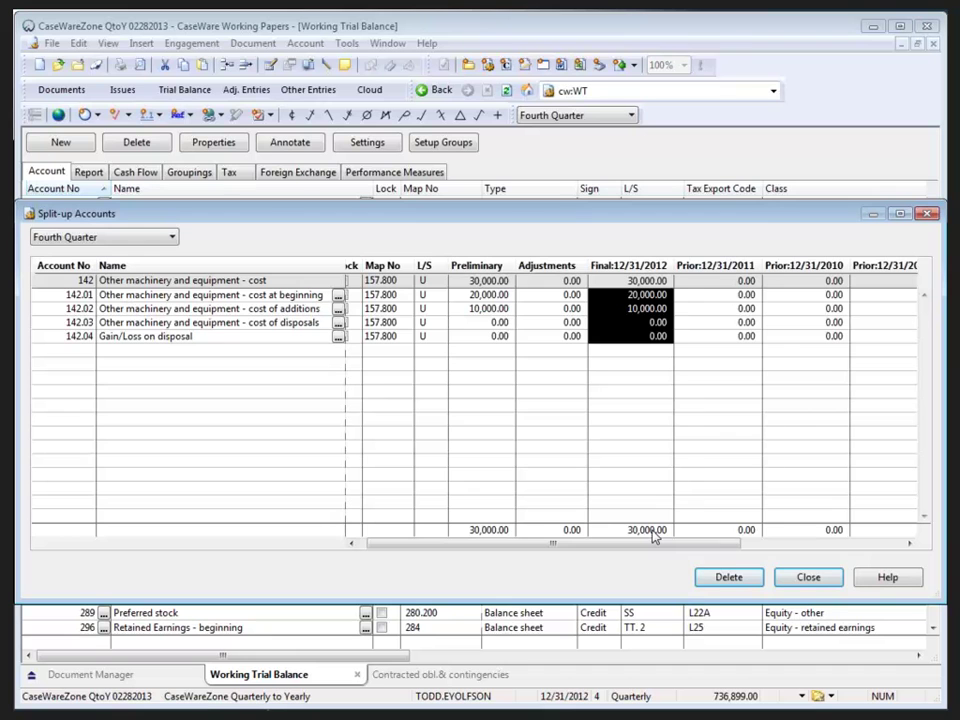
click(808, 578)
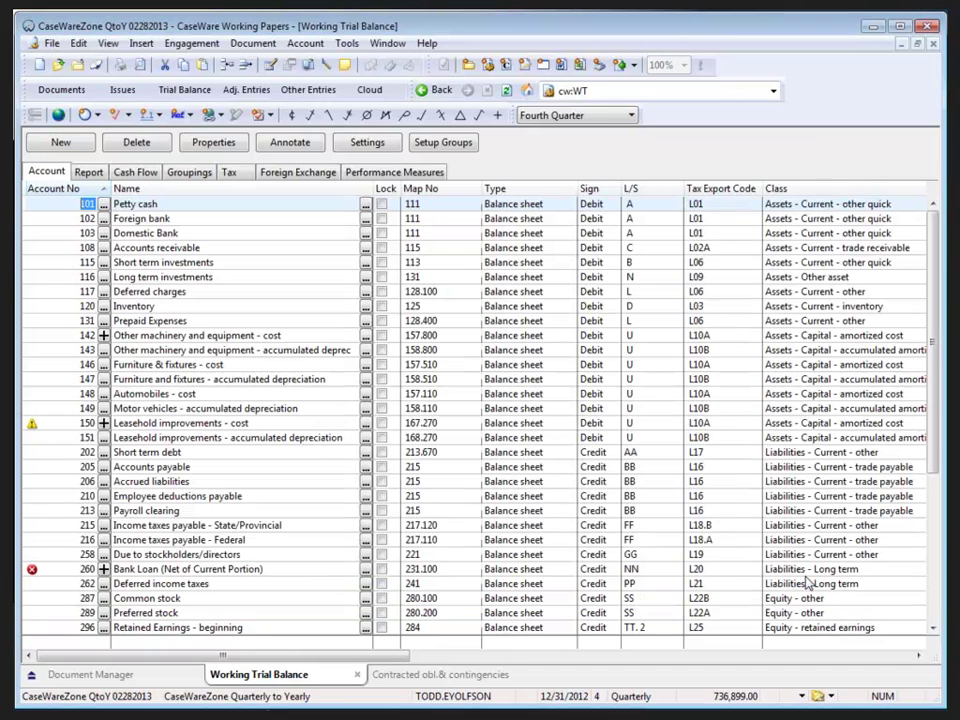
click(103, 336)
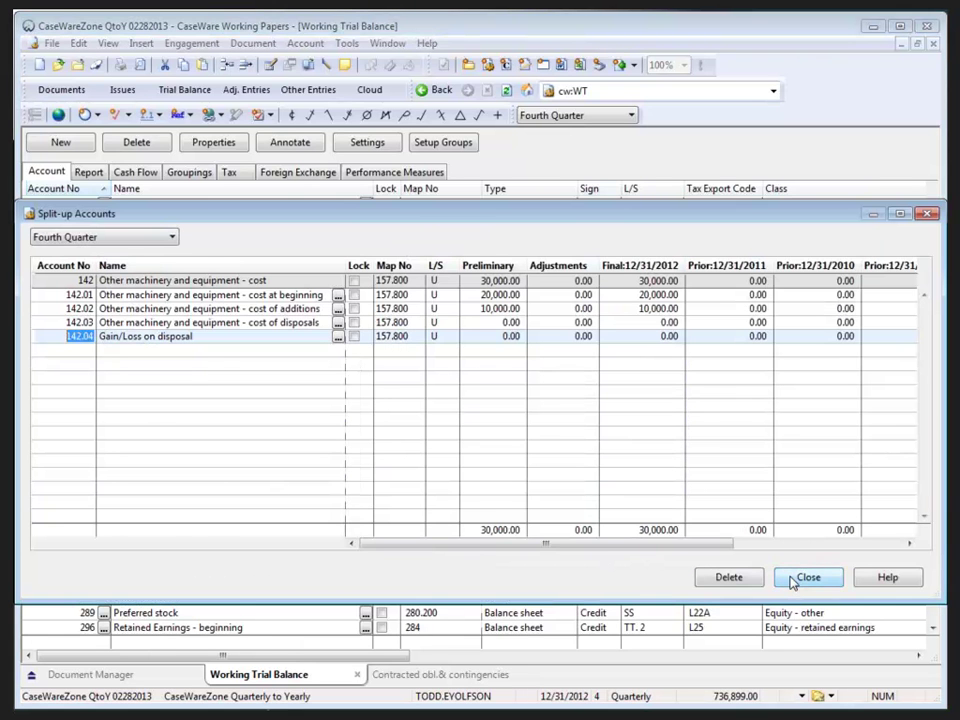
click(795, 578)
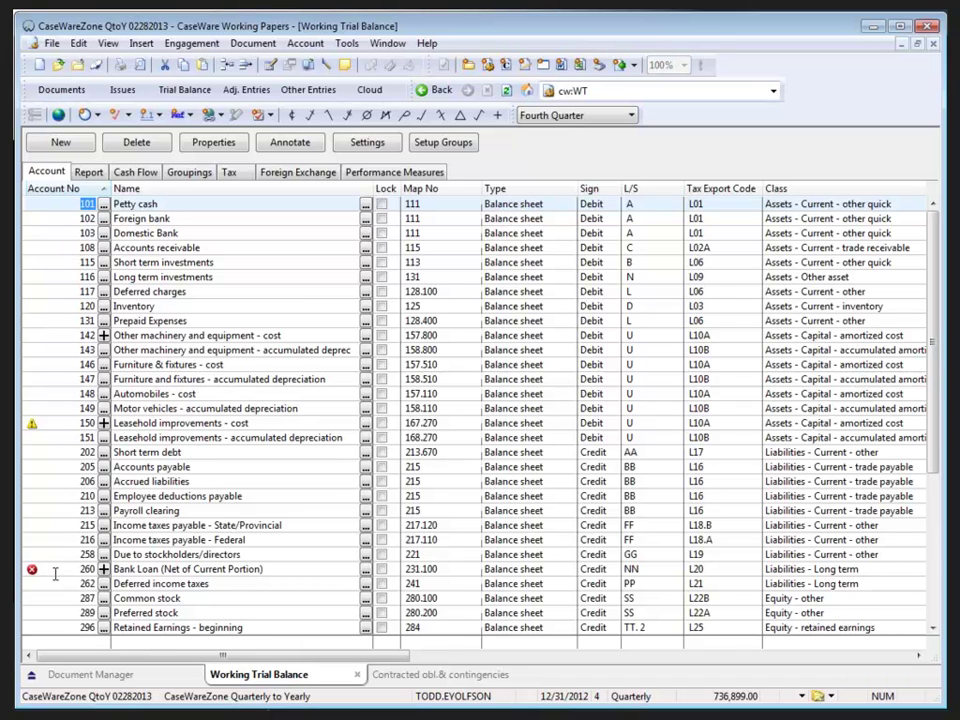
Delete split-up account 150.01 from account 150, Leasehold improvements - cost, and close its split-up accounts.
click(103, 423)
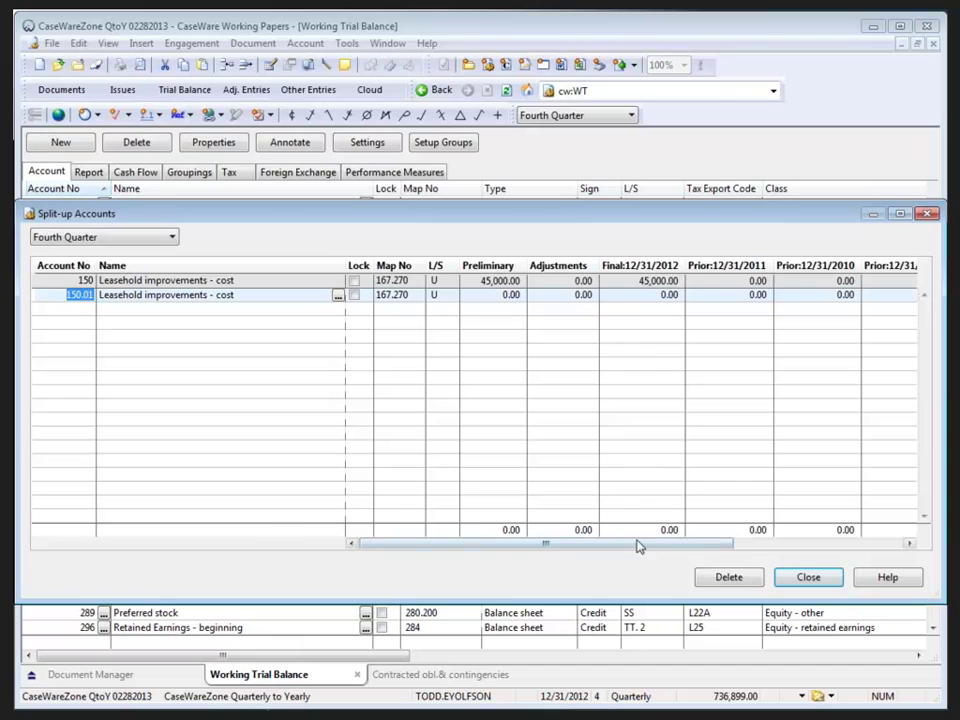
drag(667, 548, 614, 545)
click(738, 578)
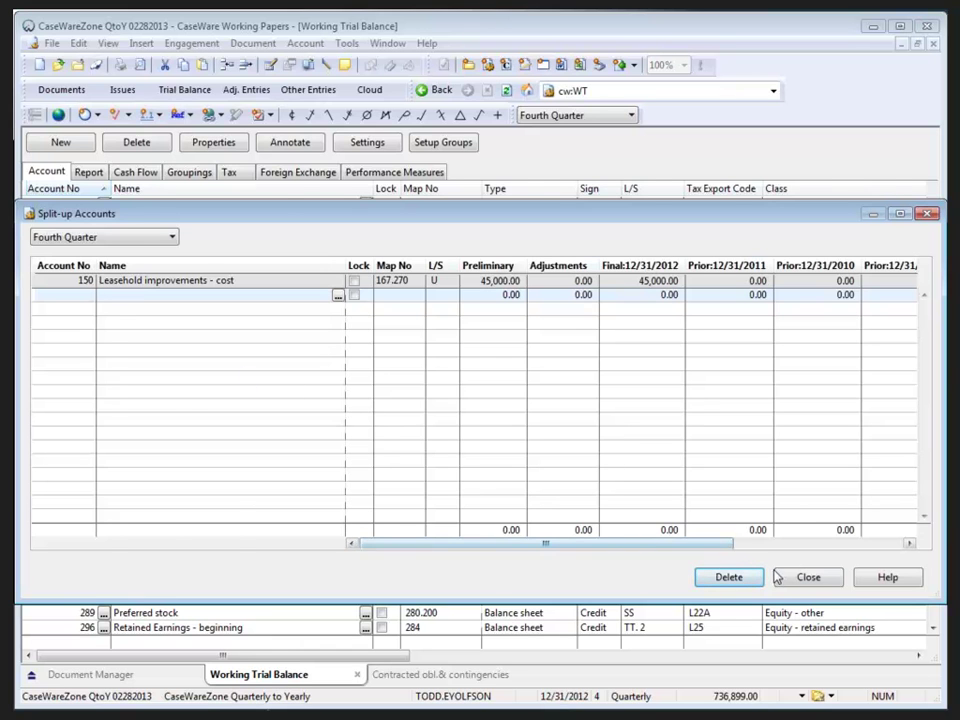
click(805, 579)
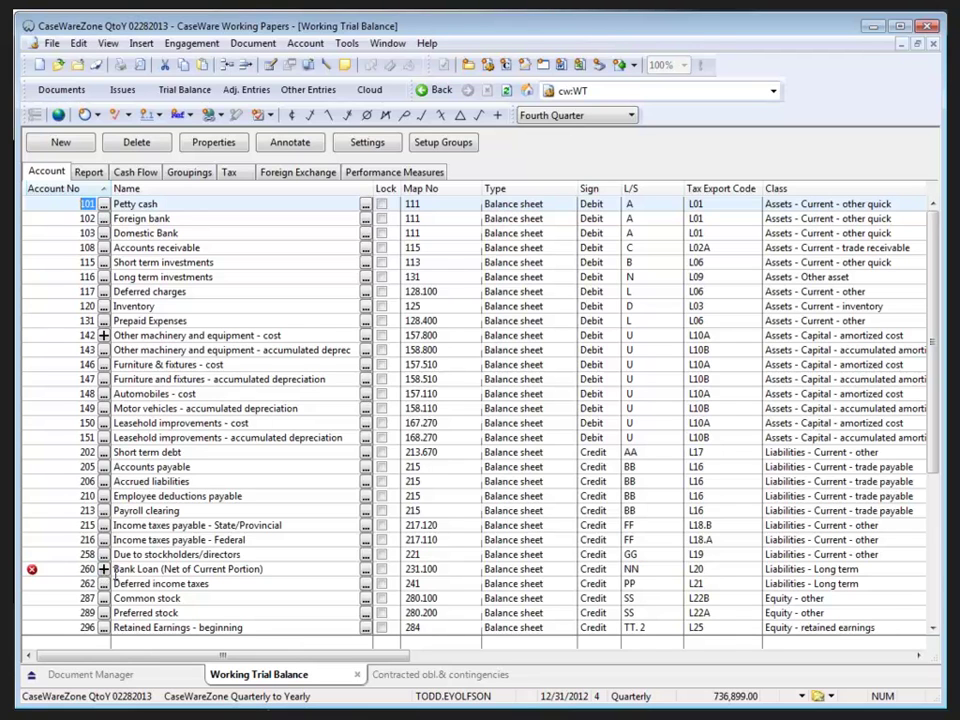
Examine the split-up accounts and reporting periods of account 260, Bank Loan, and return to the working trial balance.
click(129, 569)
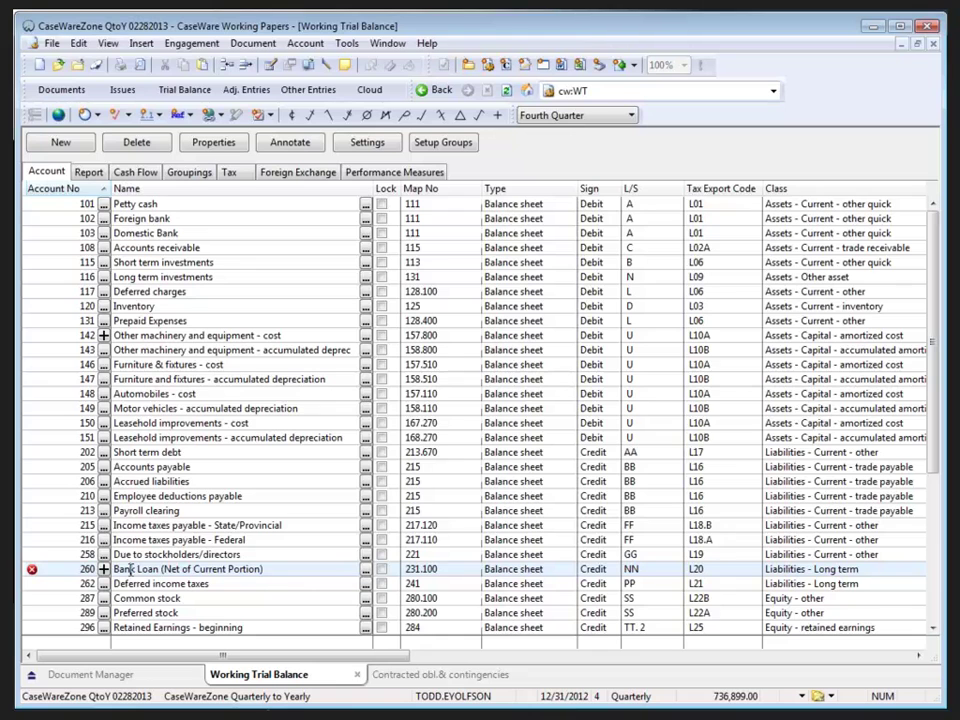
double_click(130, 568)
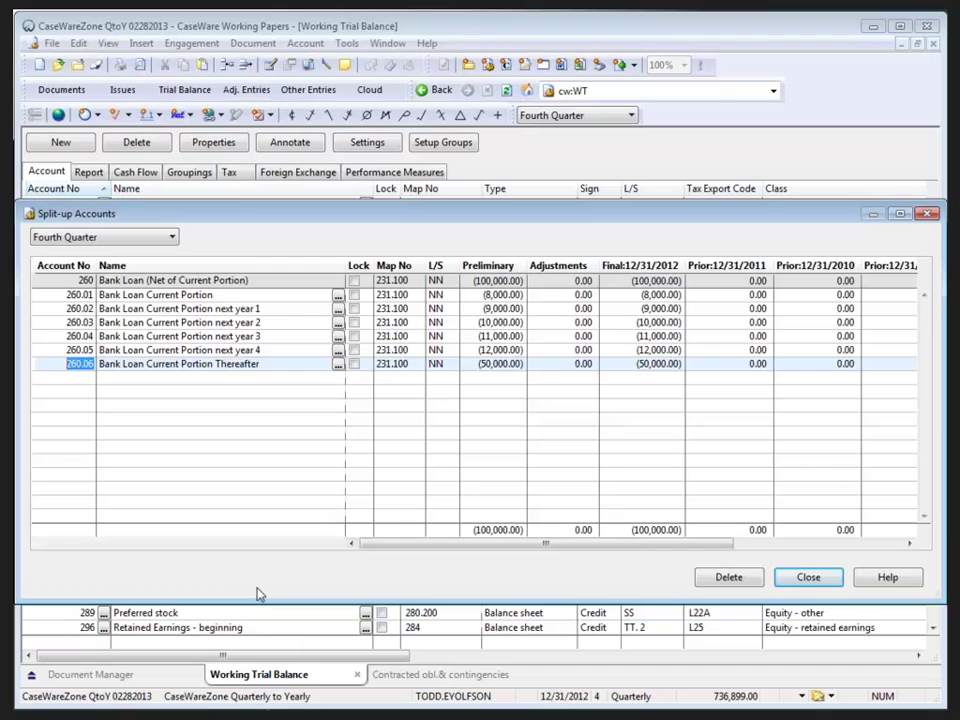
click(163, 239)
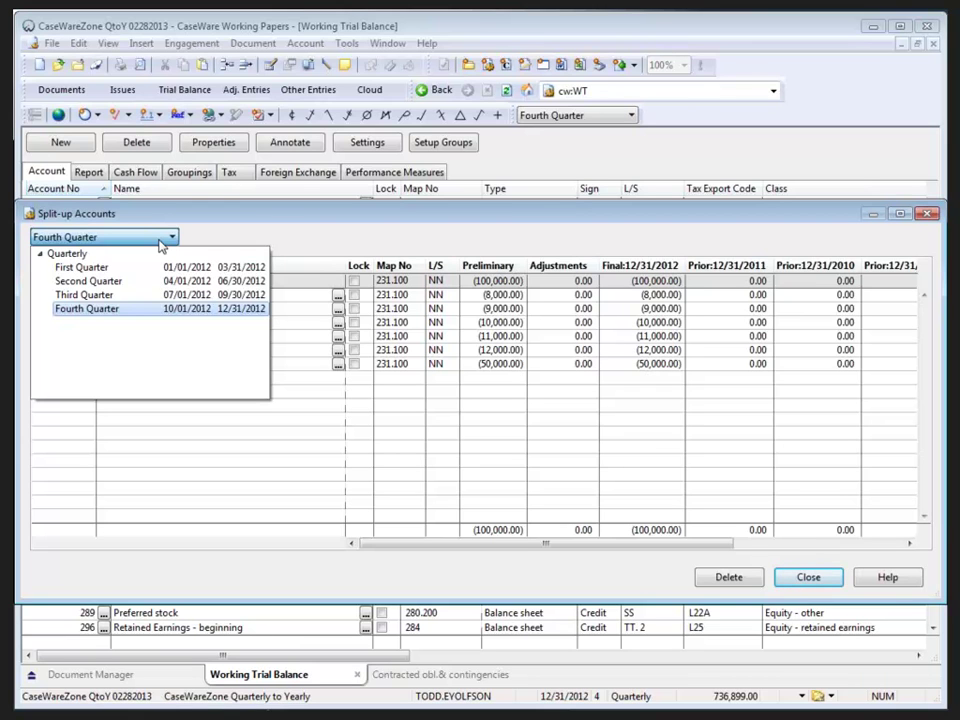
click(222, 239)
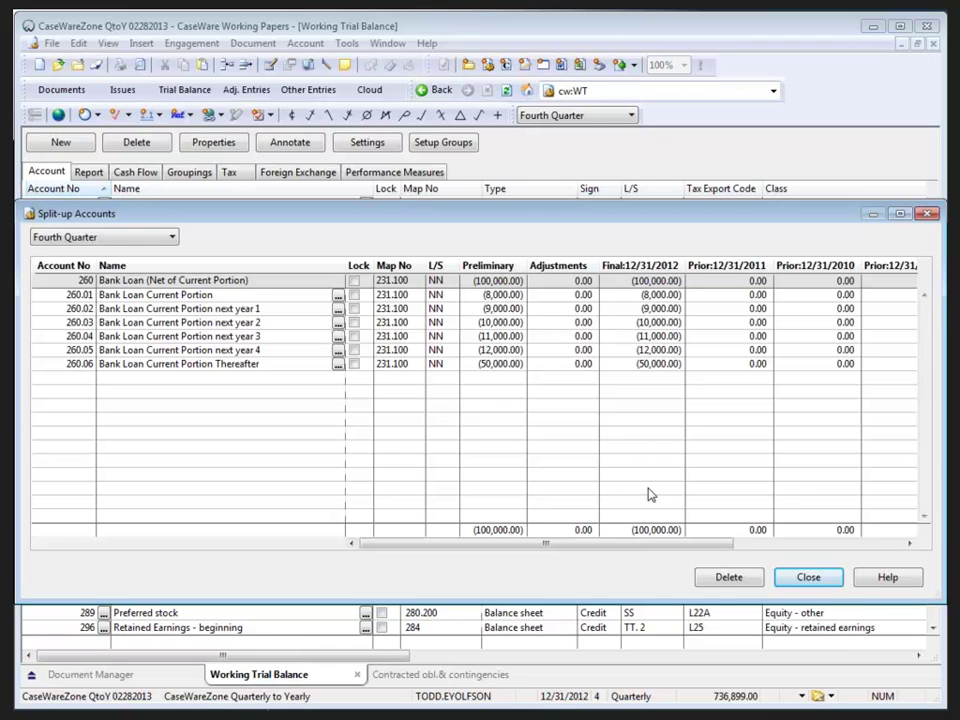
click(808, 578)
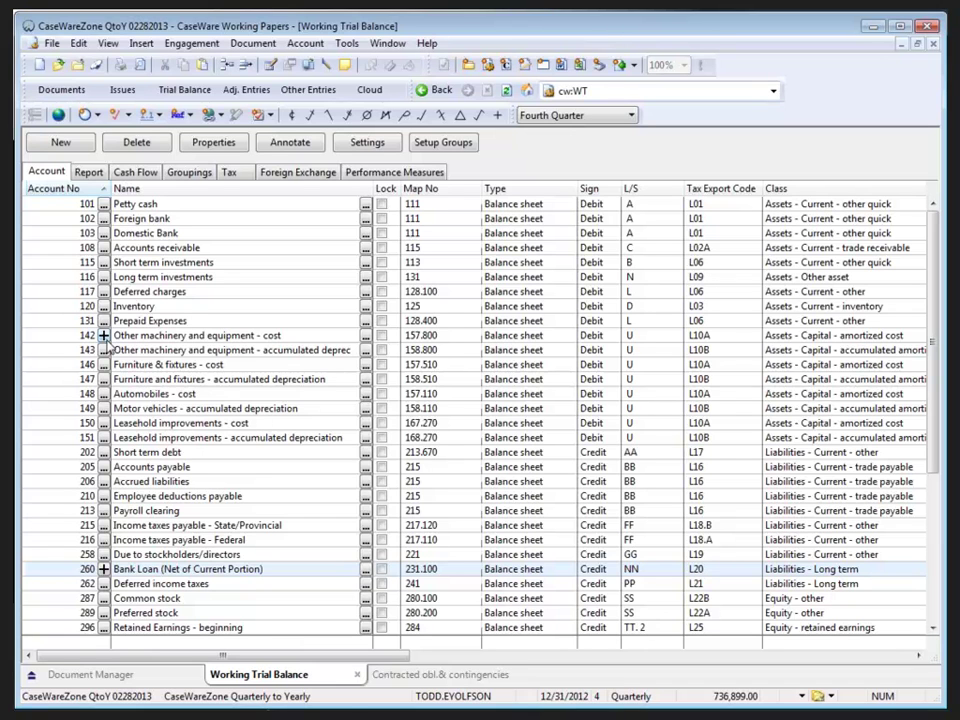
Compare the split-up balances of account 142, Other machinery and equipment - cost, for the first, second and third quarters.
click(103, 336)
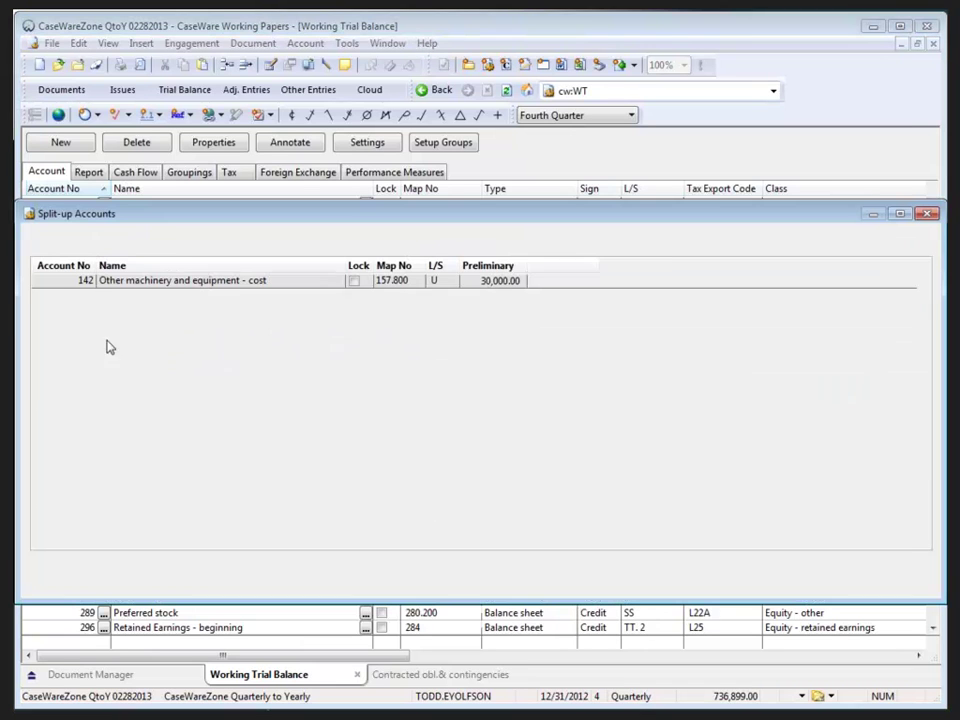
click(103, 236)
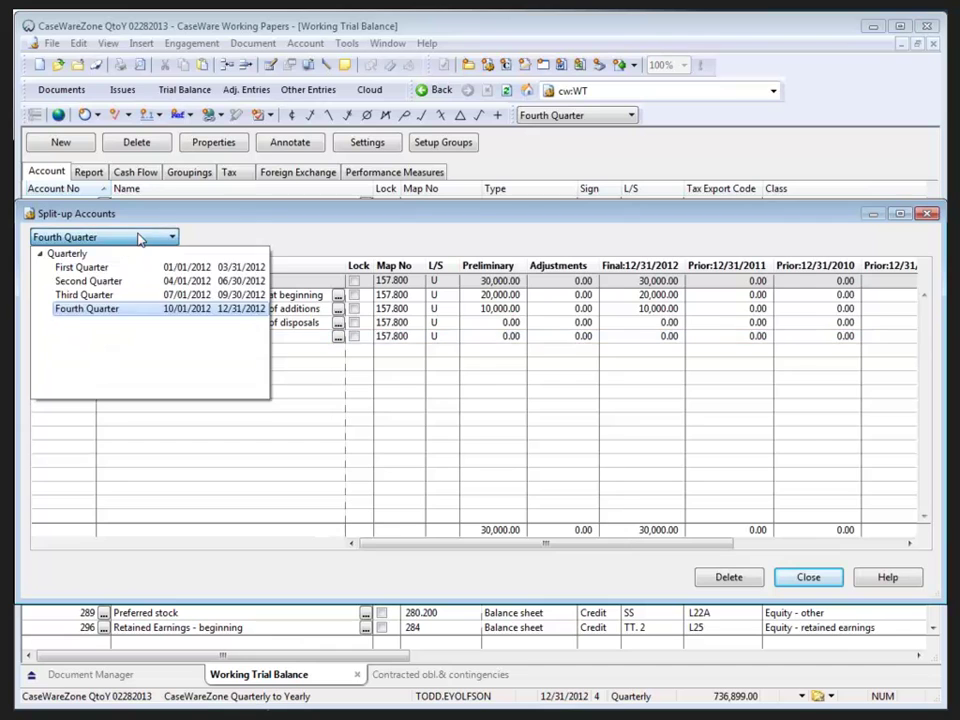
click(118, 270)
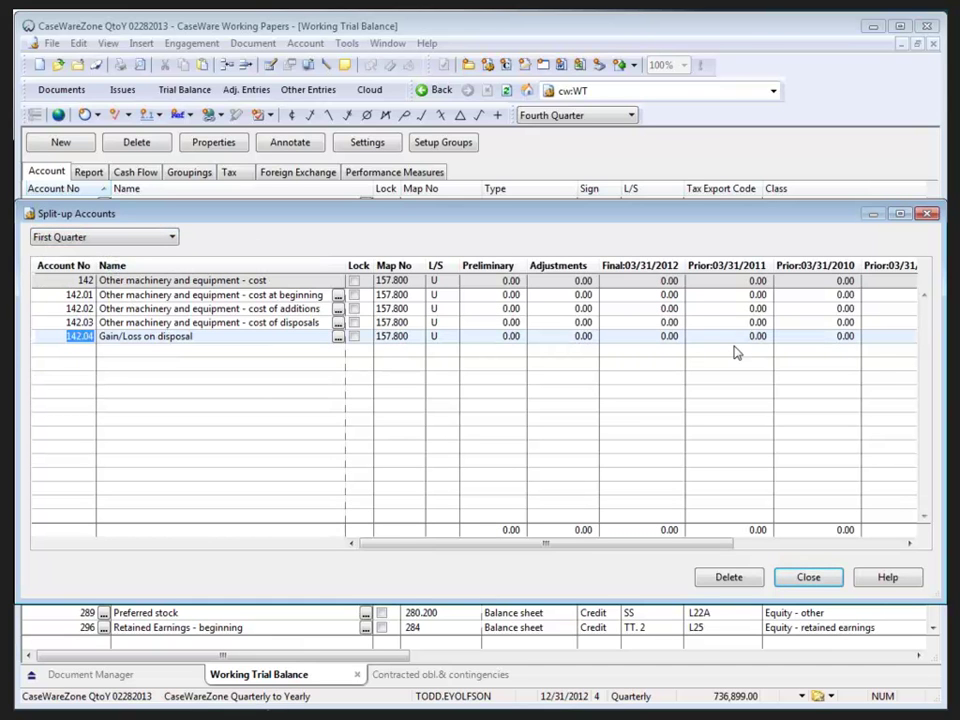
click(116, 238)
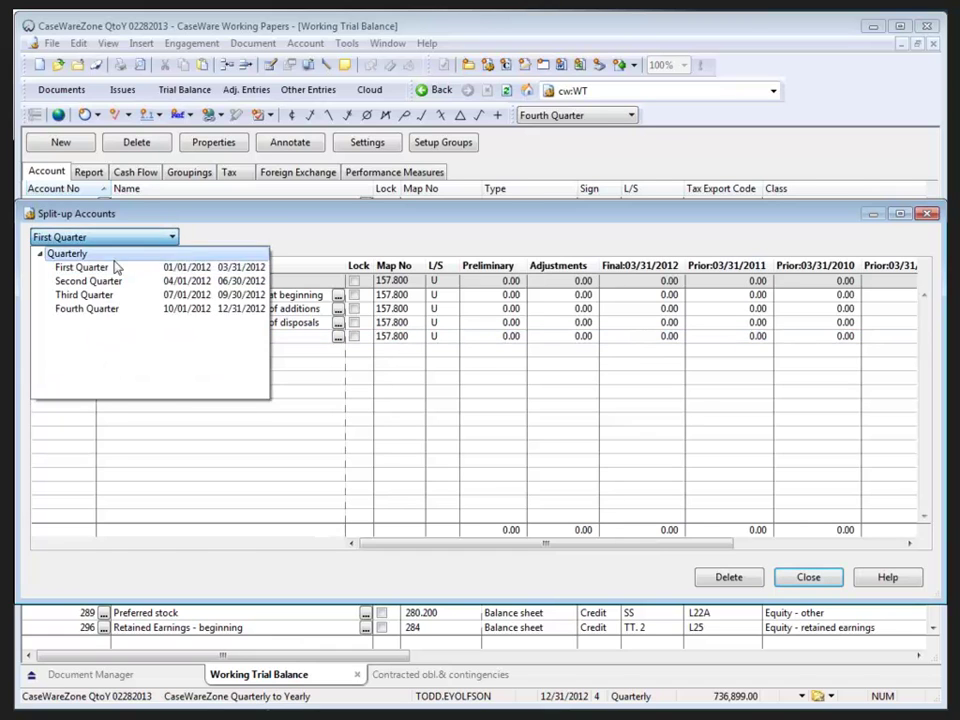
click(120, 281)
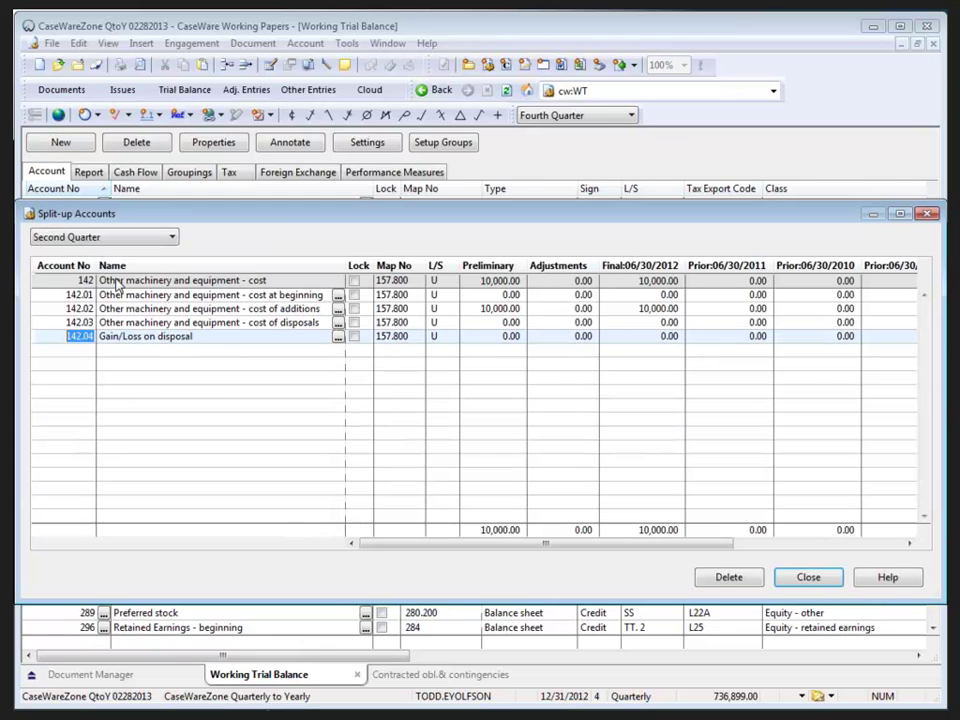
click(164, 309)
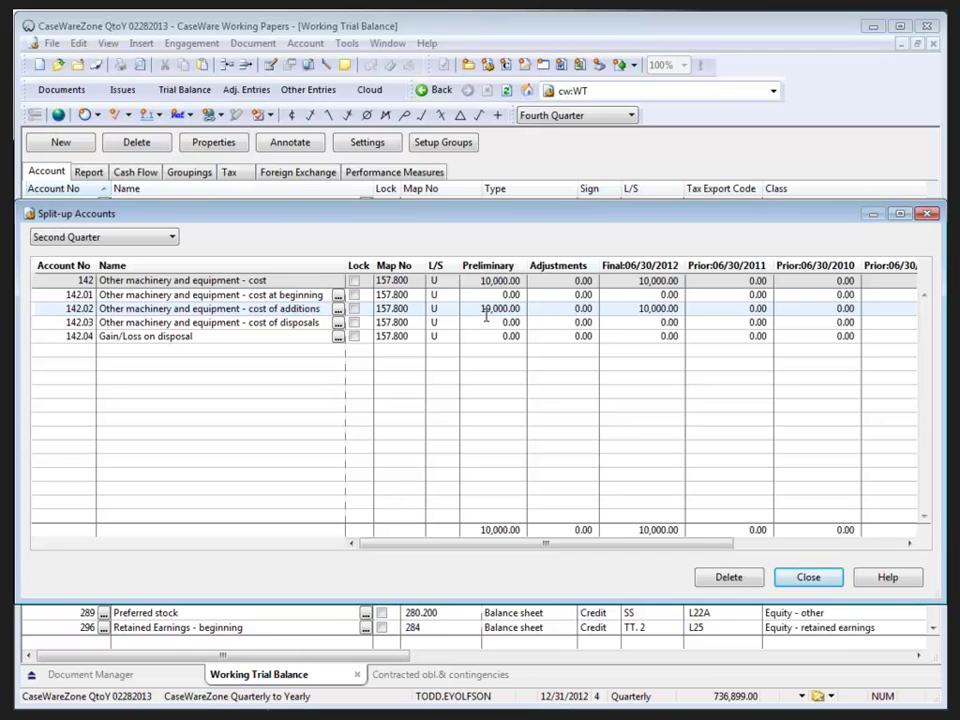
click(166, 242)
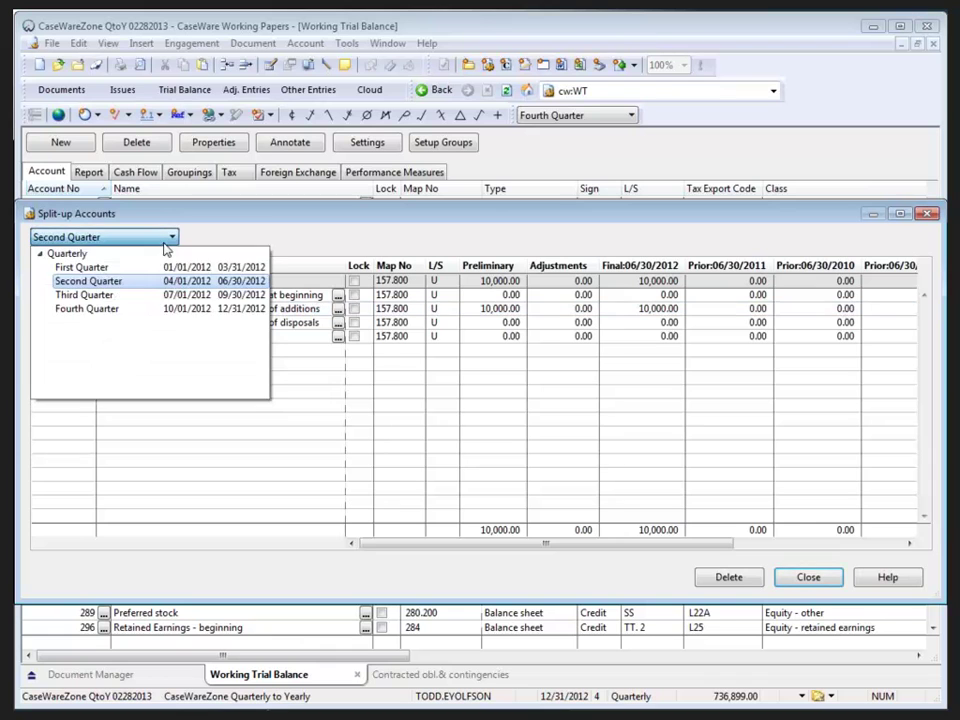
click(157, 302)
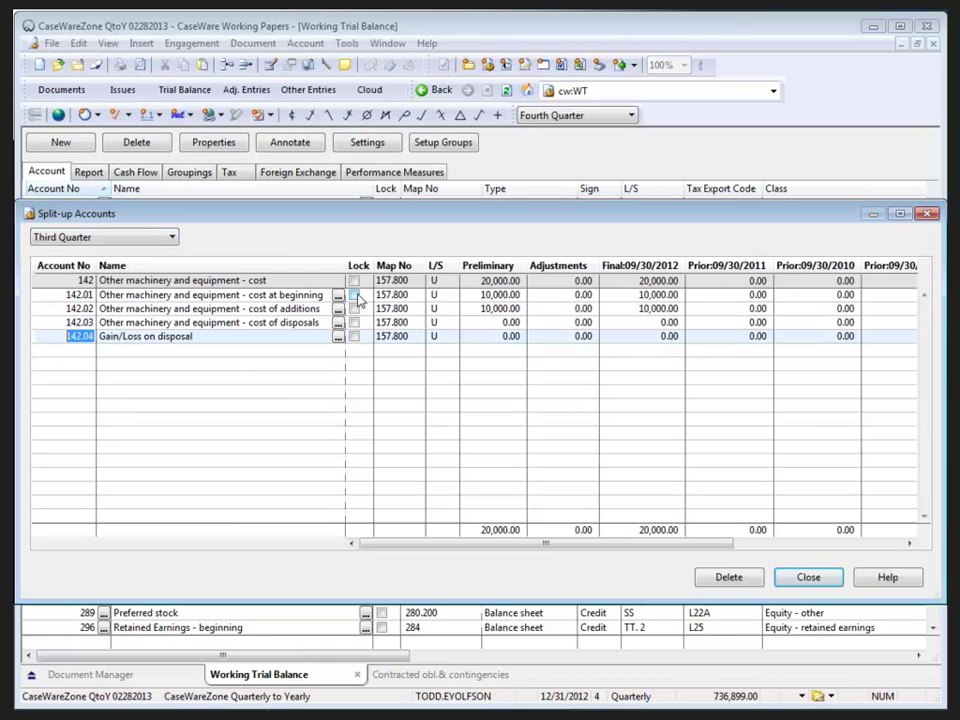
Compare account 142's third-quarter split-up balances with its Fourth Quarter balances, and close the split-up accounts.
click(476, 296)
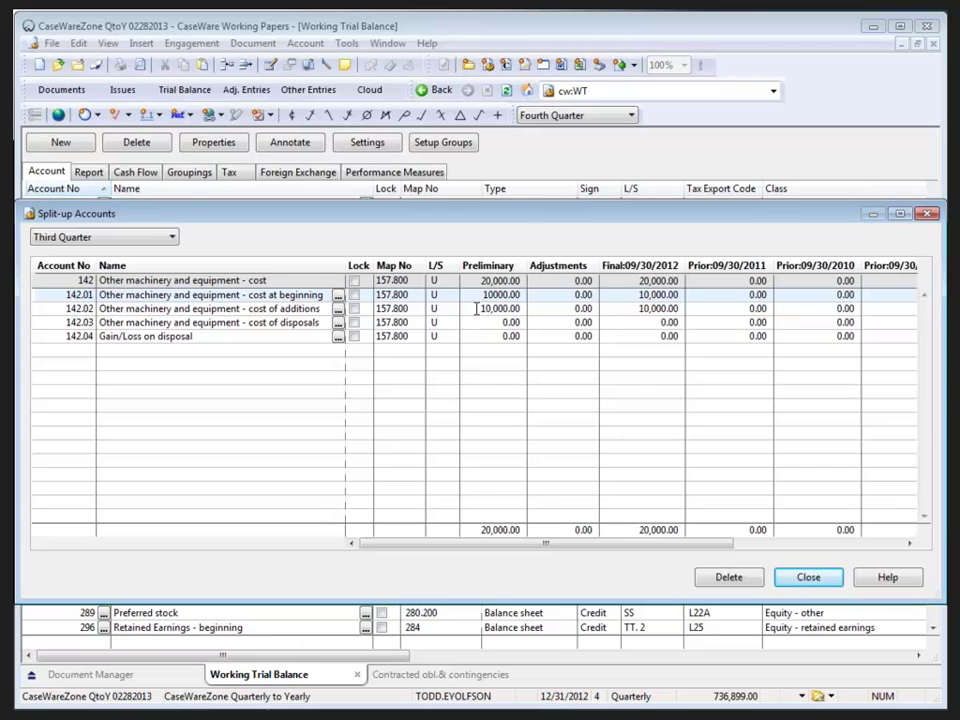
click(172, 238)
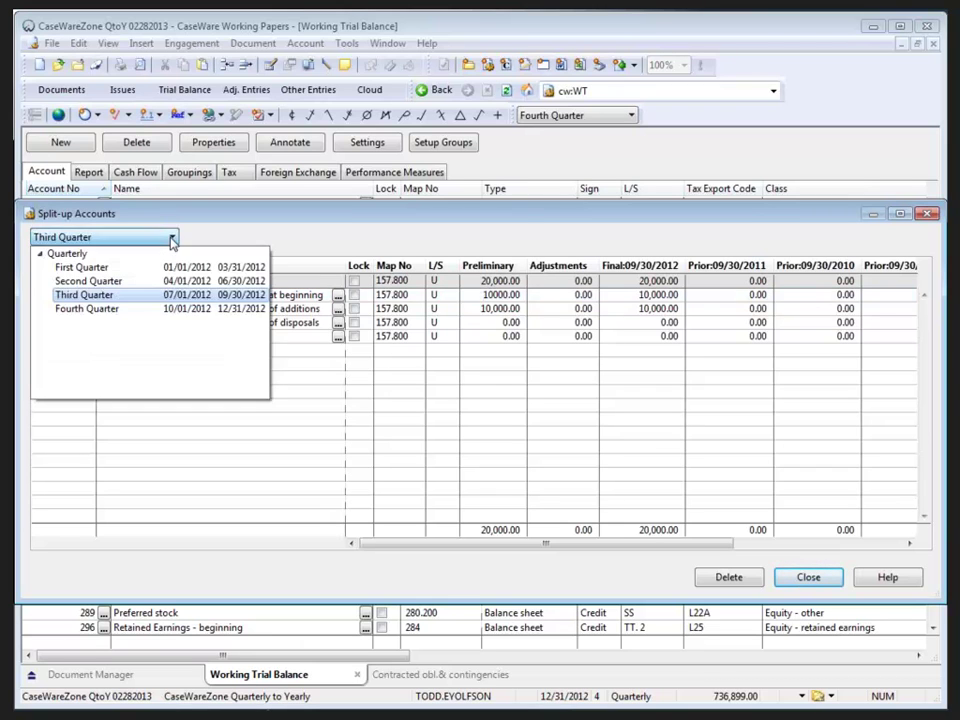
click(141, 310)
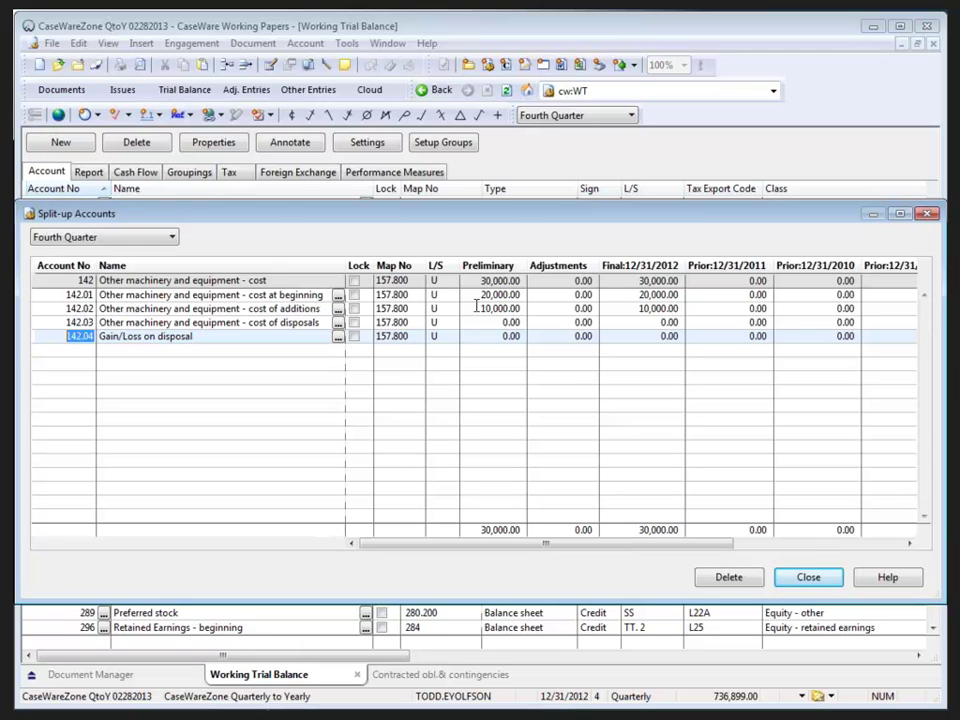
click(806, 578)
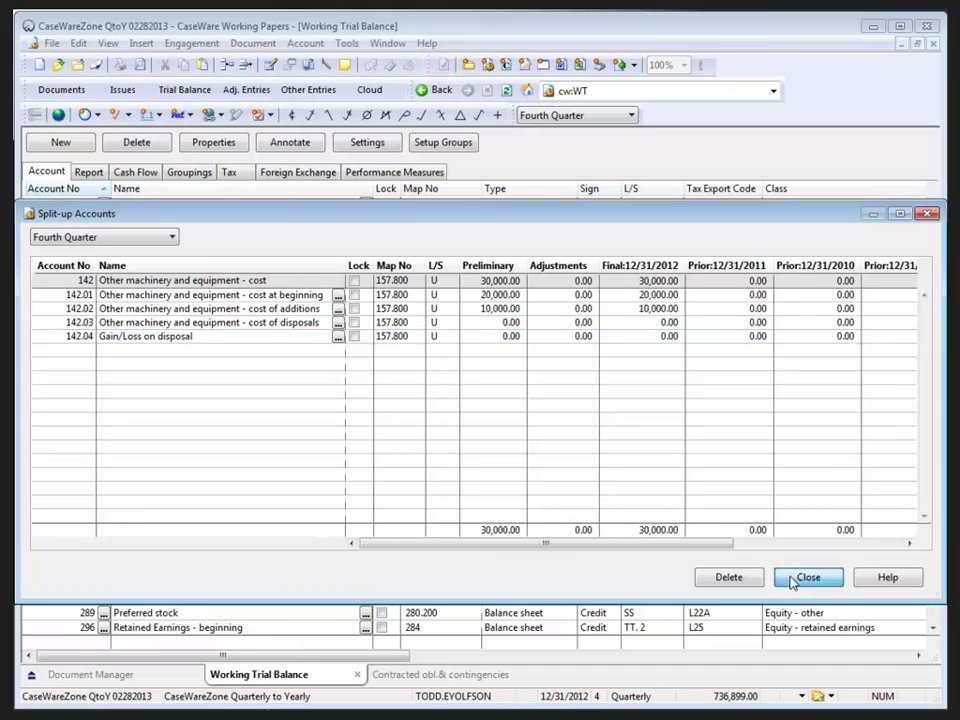
Open the NN Contracted obl.& contingencies document from the LIABILITIES folder in the document manager.
click(140, 675)
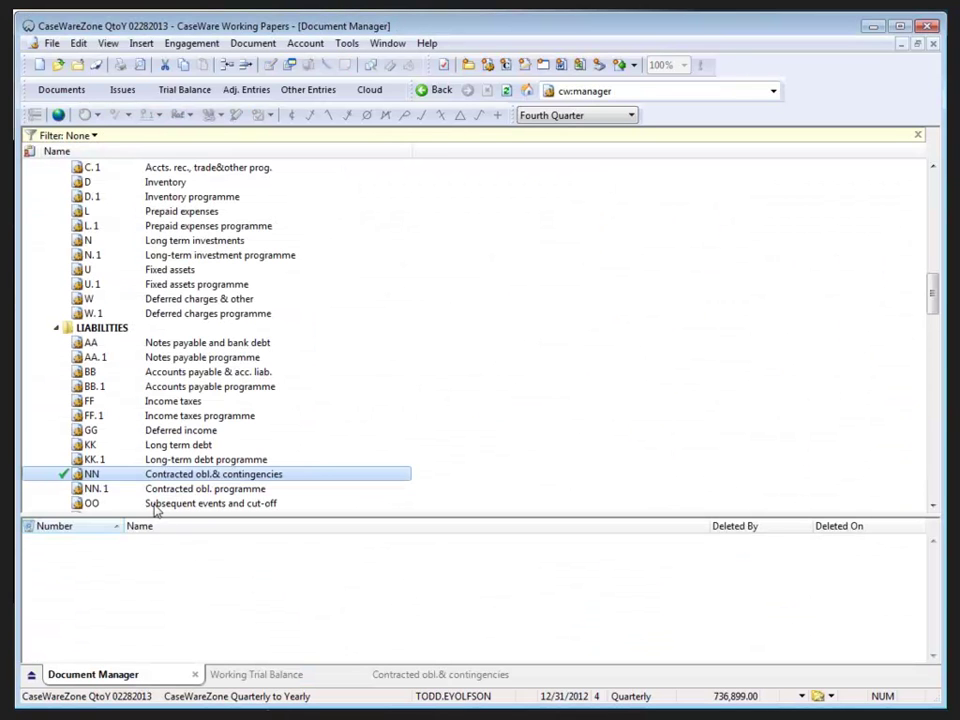
double_click(142, 476)
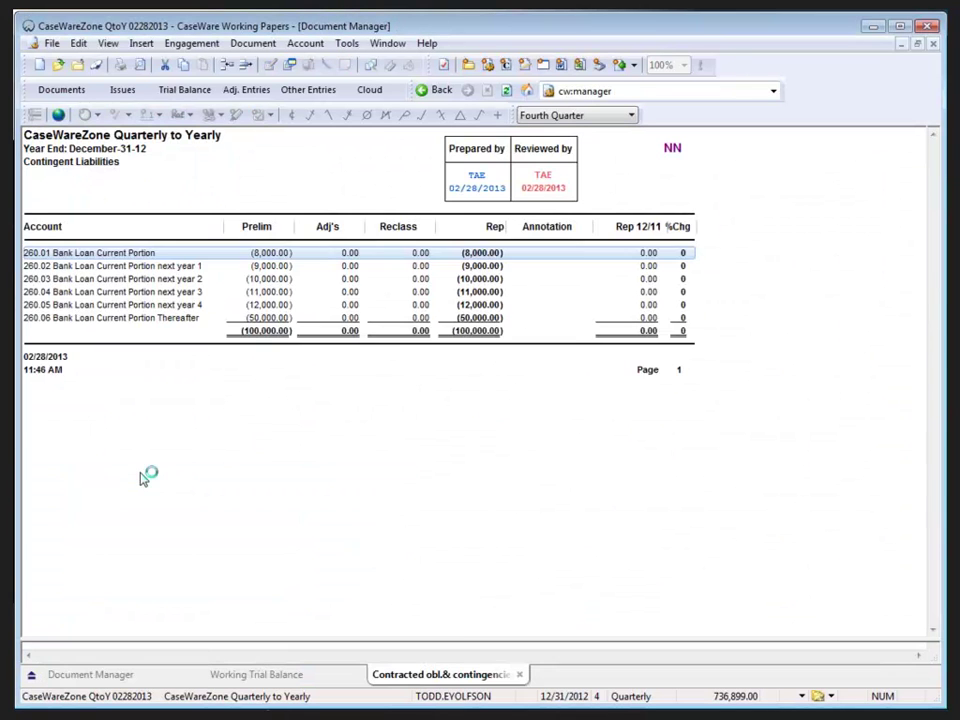